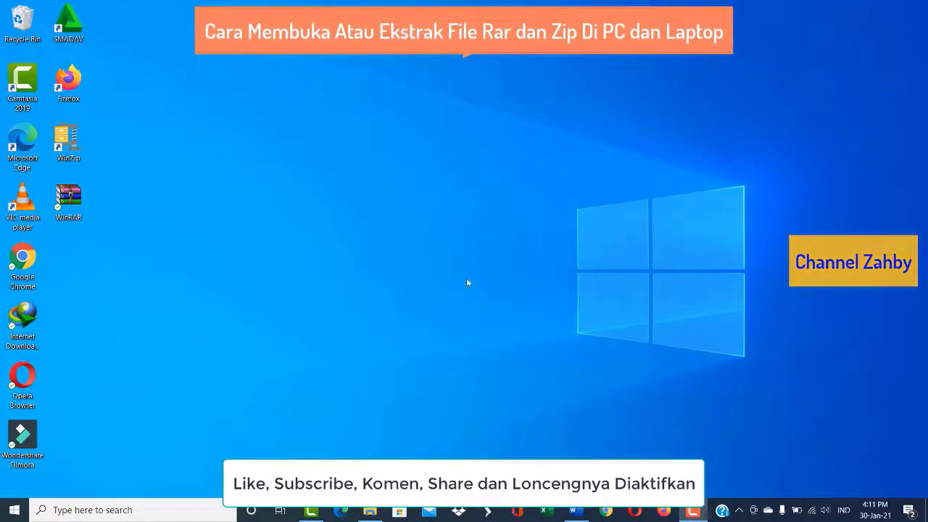
{"action": "left_click", "coordinate": [573, 511]}
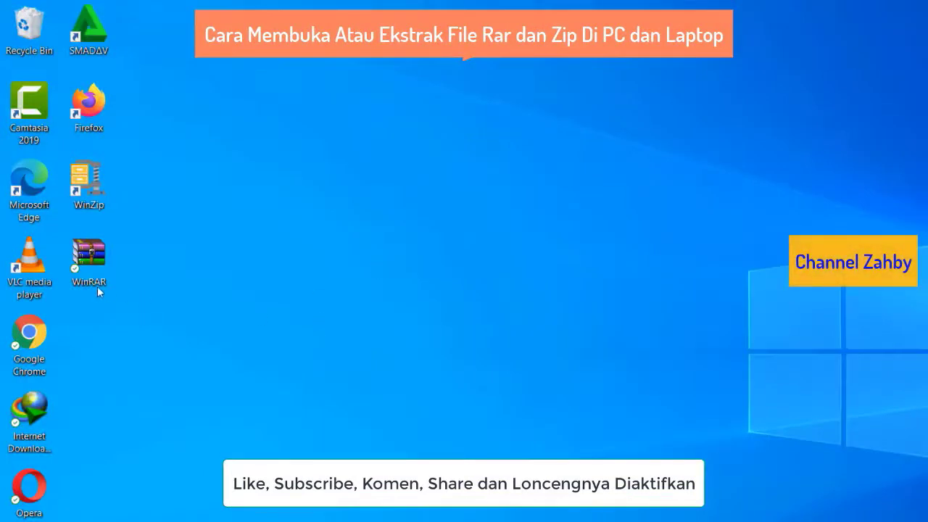
{"action": "left_click", "coordinate": [98, 289]}
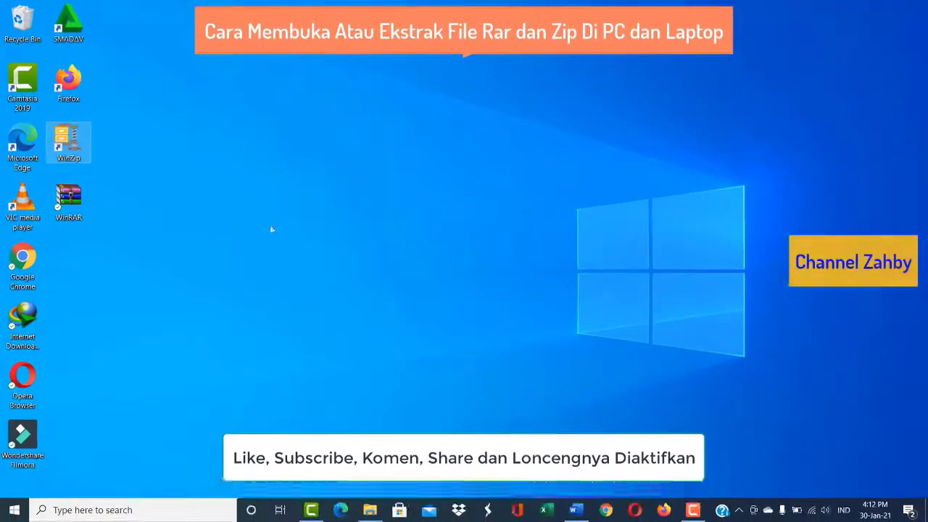
Switch to Google Chrome, search Google for "winrar" and open the official win-rar.com download and support page
{"action": "left_click", "coordinate": [604, 512]}
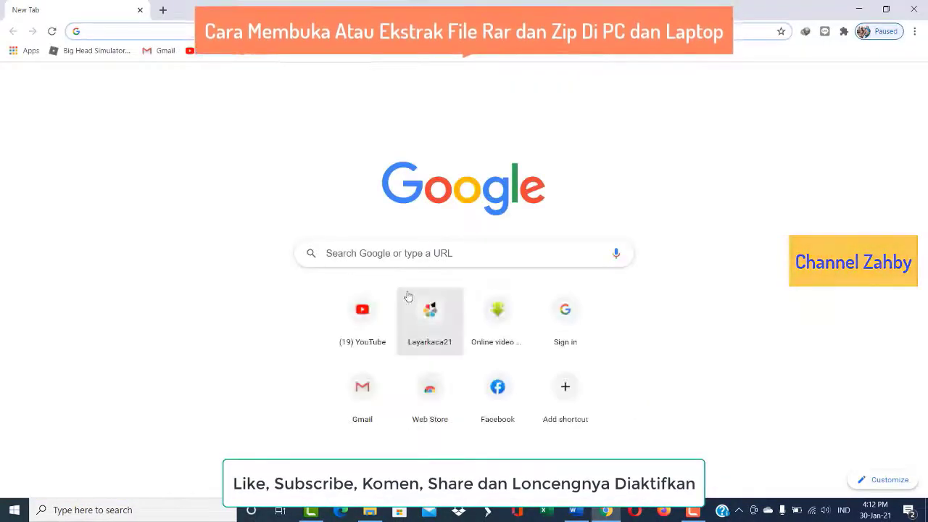
{"action": "left_click", "coordinate": [365, 261]}
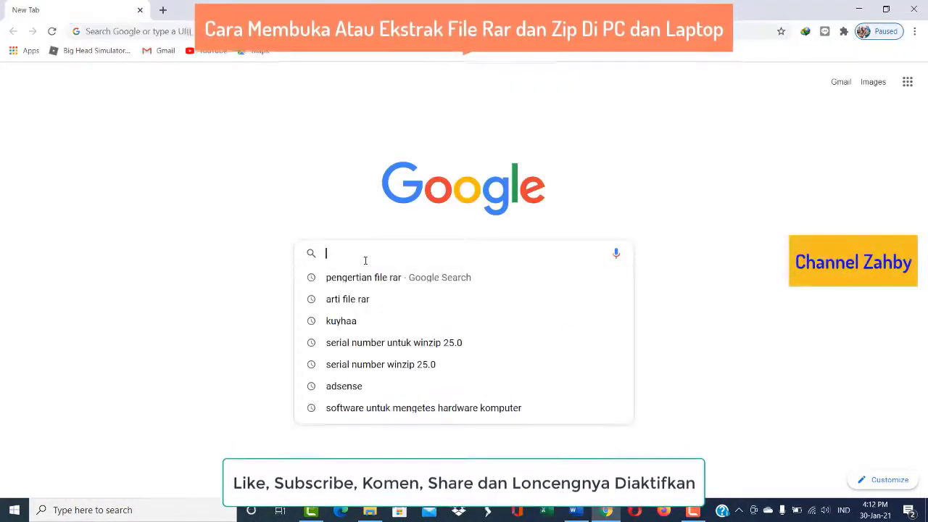
{"action": "type", "text": "win"}
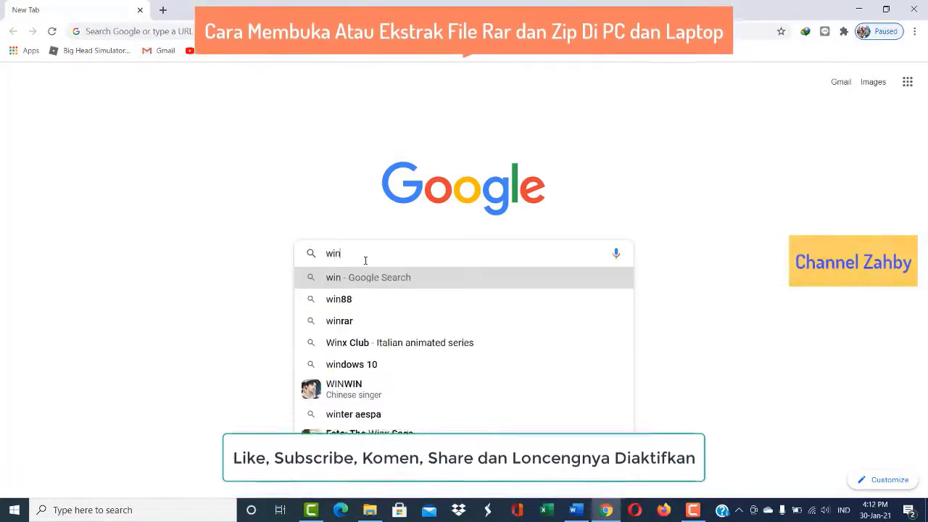
{"action": "type", "text": "rar"}
{"action": "key", "text": "Return"}
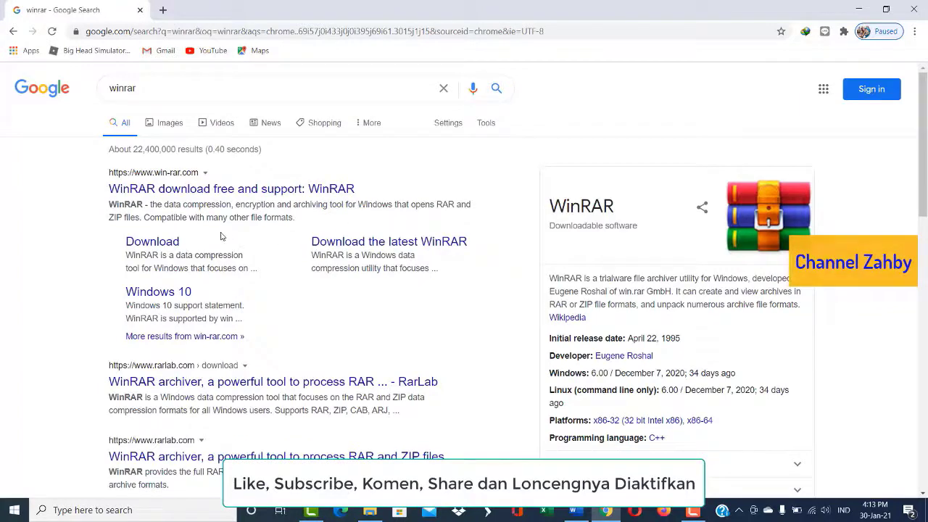
{"action": "left_click", "coordinate": [158, 190]}
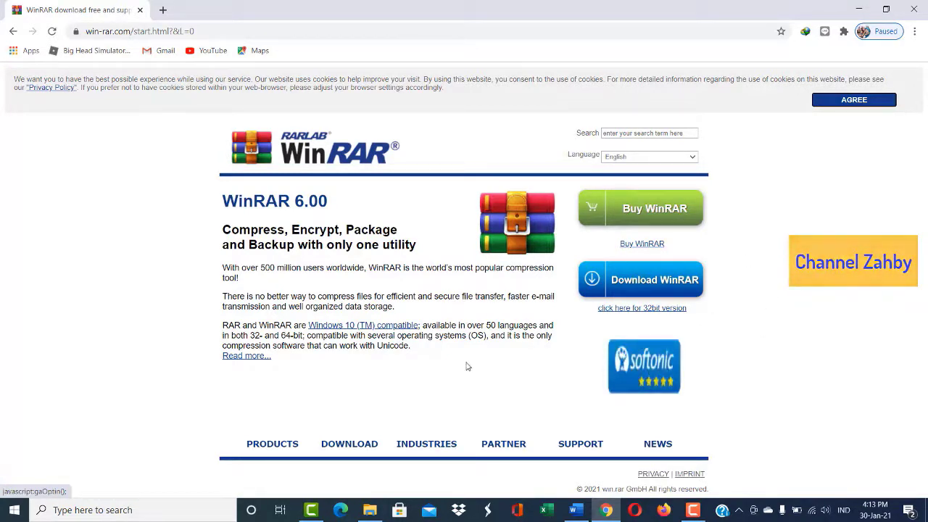
Search Google for "winzip" in a new browser tab, open the sponsored winzip.com download result and look over the page
{"action": "left_click", "coordinate": [163, 9]}
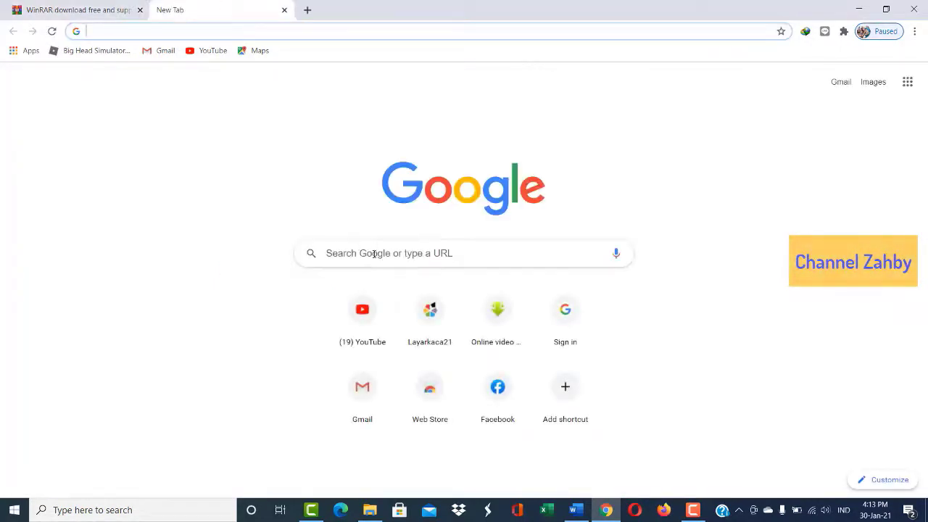
{"action": "left_click", "coordinate": [374, 253]}
{"action": "type", "text": "w"}
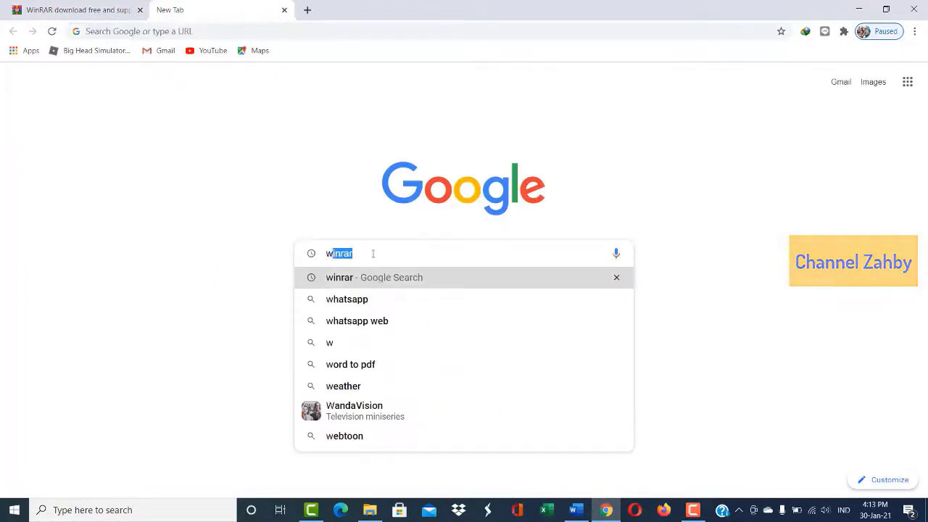
{"action": "type", "text": "inzip"}
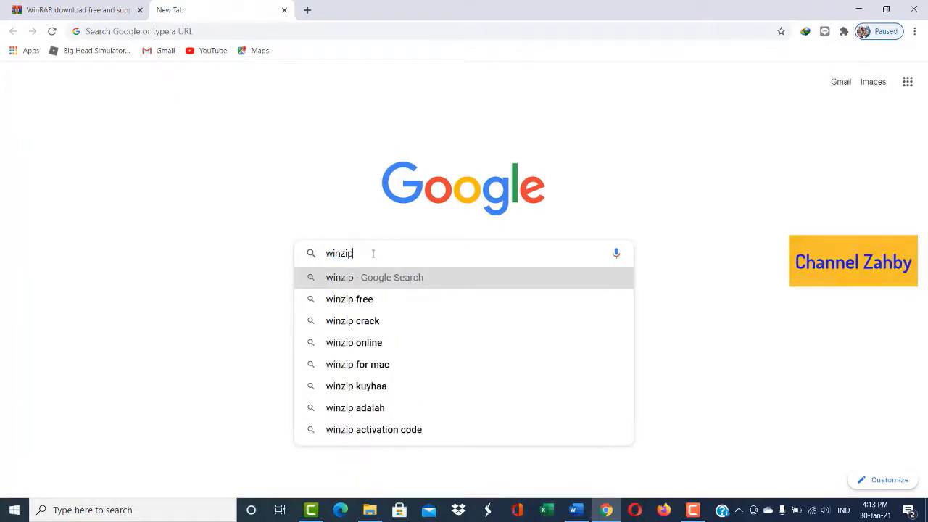
{"action": "key", "text": "Return"}
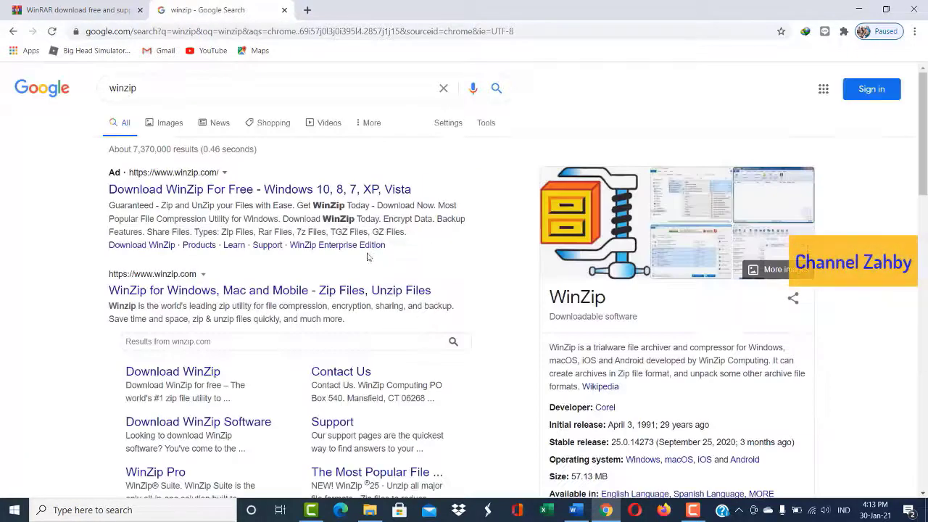
{"action": "left_click", "coordinate": [205, 192]}
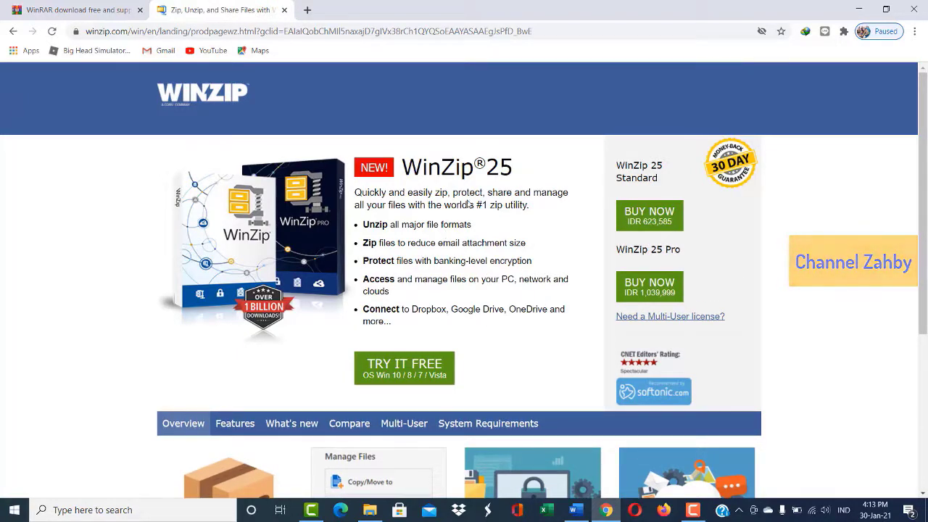
{"action": "scroll", "coordinate": [522, 259], "scroll_direction": "down", "scroll_amount": 3}
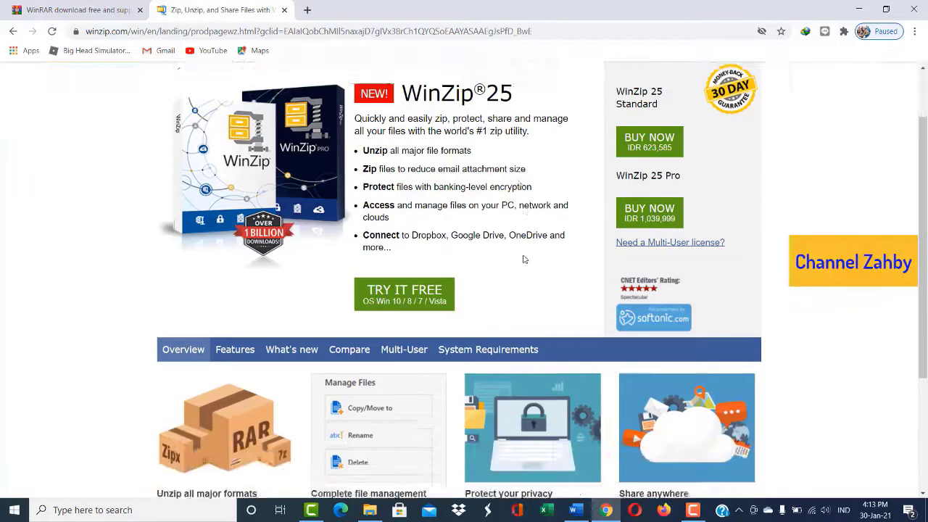
{"action": "scroll", "coordinate": [471, 290], "scroll_direction": "up", "scroll_amount": 3}
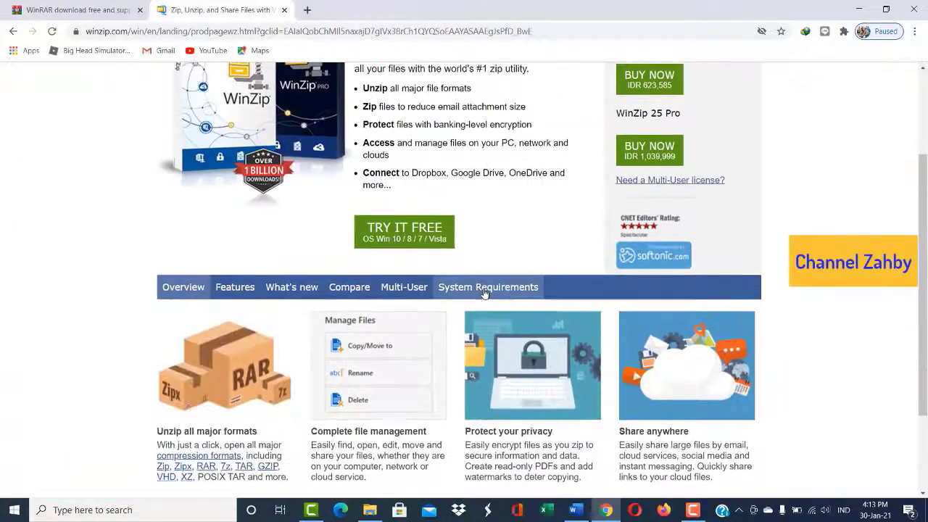
{"action": "scroll", "coordinate": [511, 272], "scroll_direction": "down", "scroll_amount": 2}
{"action": "scroll", "coordinate": [464, 196], "scroll_direction": "up", "scroll_amount": 3}
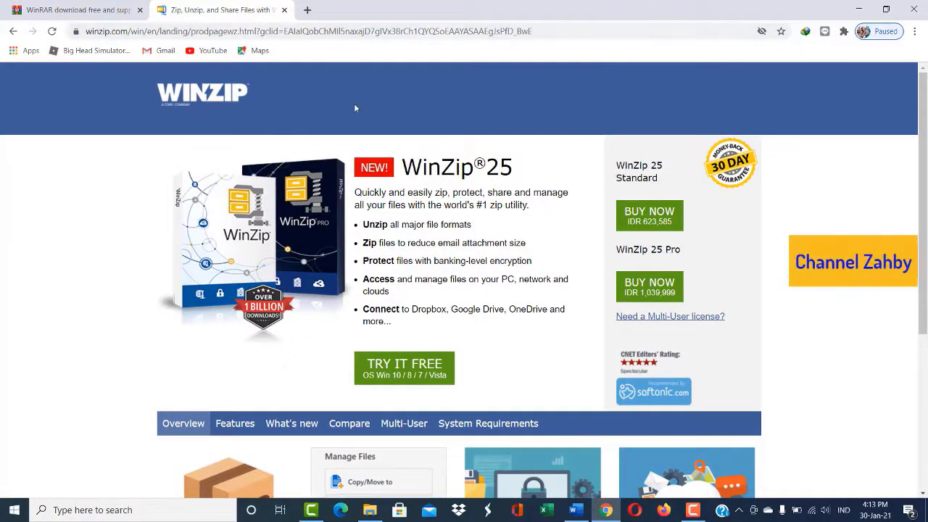
Search Google for "7 zip" in another new browser tab and open the 7-zip.org home page
{"action": "left_click", "coordinate": [306, 10]}
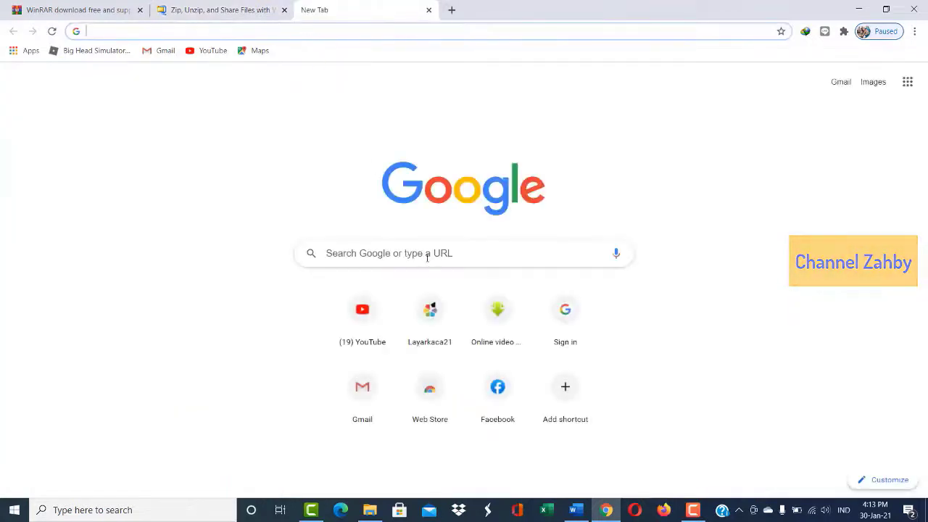
{"action": "left_click", "coordinate": [427, 257]}
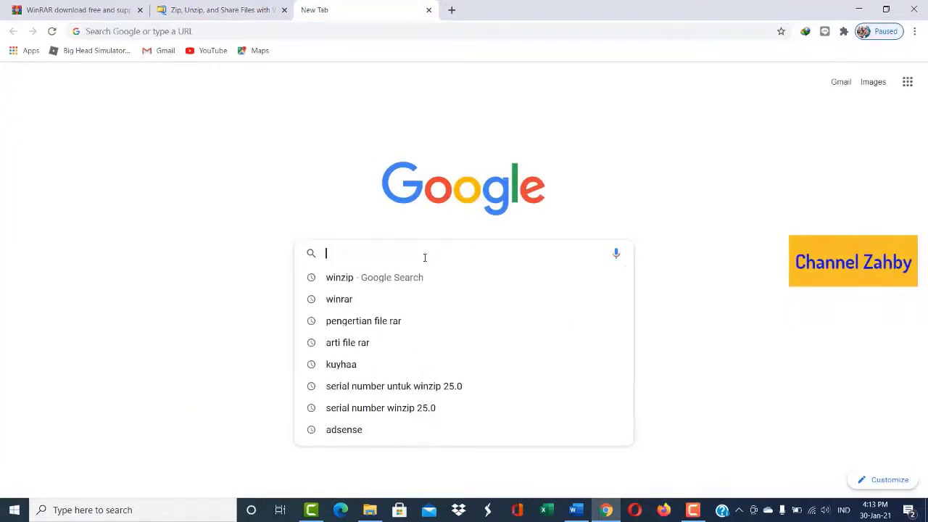
{"action": "type", "text": "7 z"}
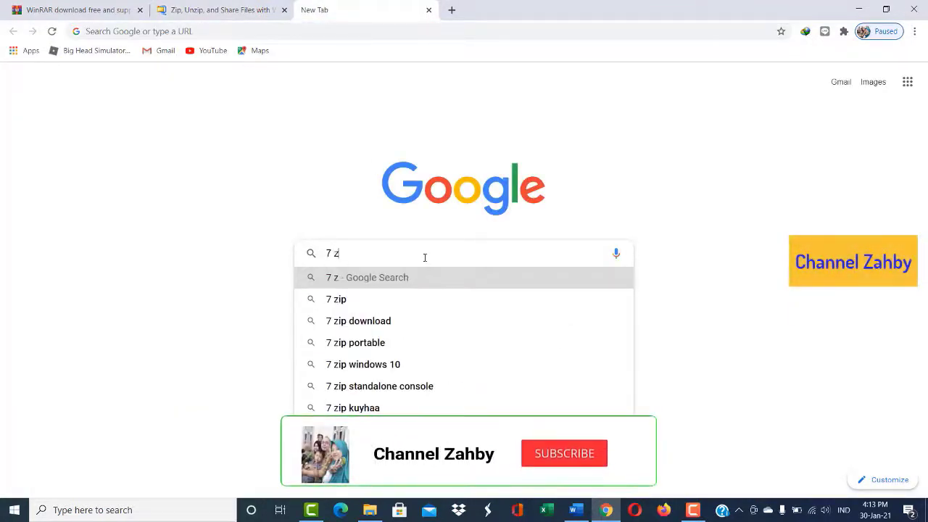
{"action": "type", "text": "ip"}
{"action": "key", "text": "Return"}
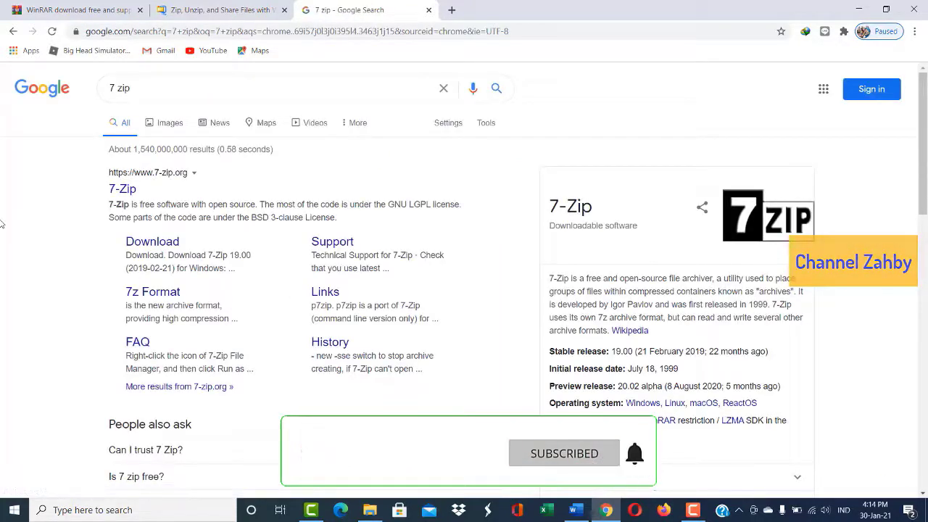
{"action": "left_click", "coordinate": [127, 189]}
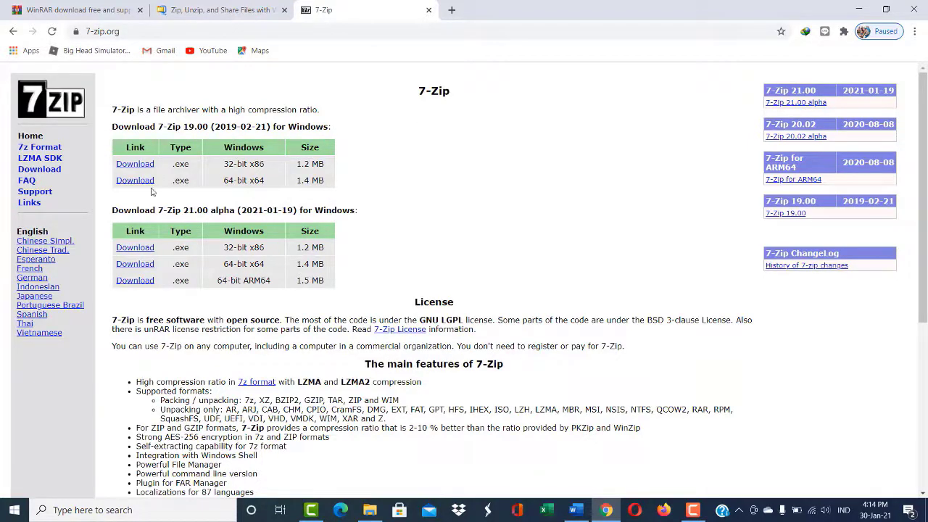
Close the 7-Zip and WinZip pages along with the whole browser window
{"action": "left_click", "coordinate": [429, 11]}
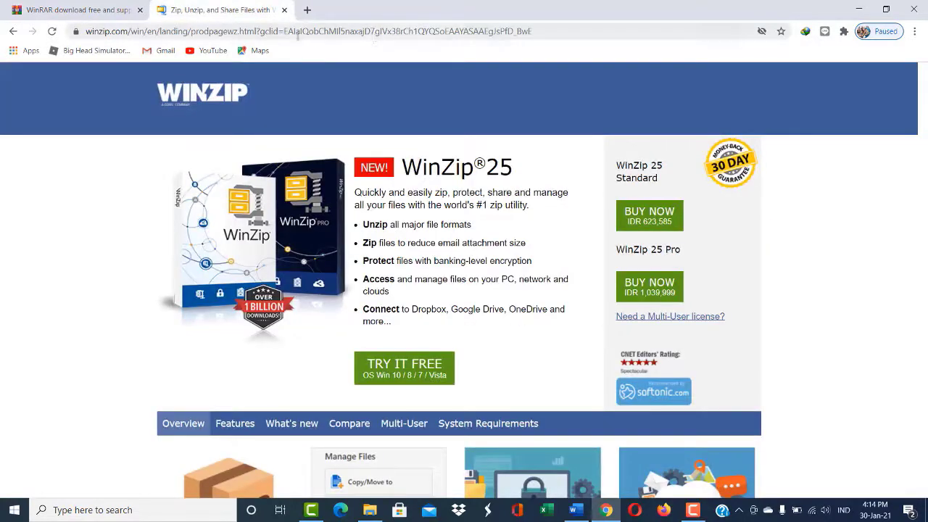
{"action": "left_click", "coordinate": [284, 10]}
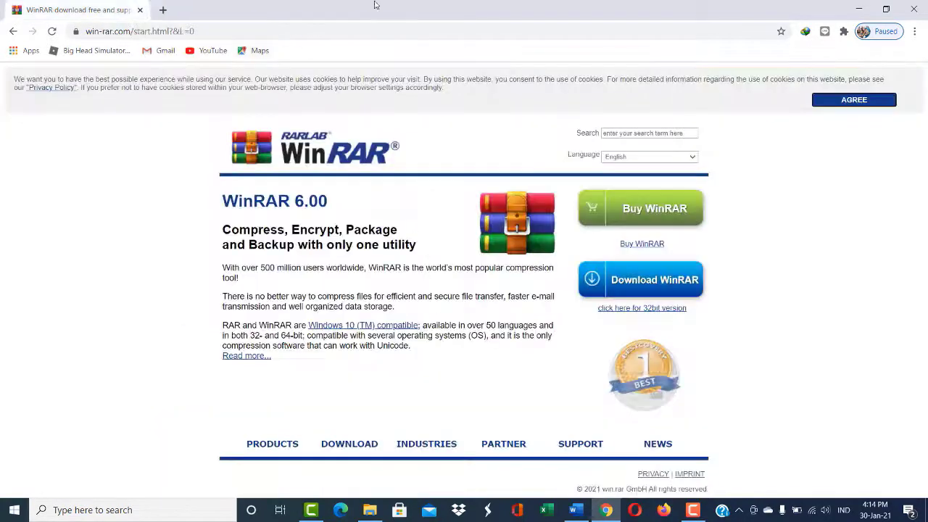
{"action": "left_click", "coordinate": [914, 9]}
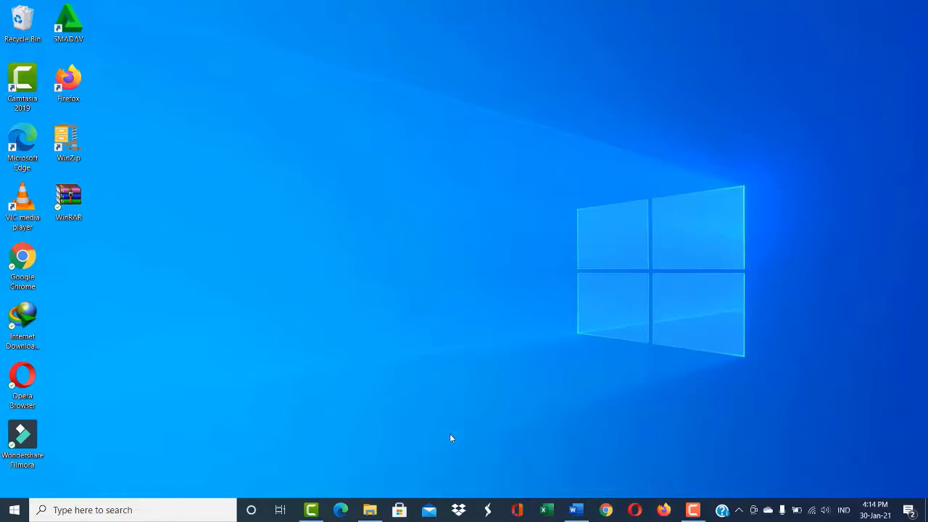
In File Explorer, open the VLC.Media.Player.3.0.9.2.x64.kuyhAa archive from D:\Coba File zip dan rar with WinRAR, view its inner folder, and close it
{"action": "left_click", "coordinate": [369, 511]}
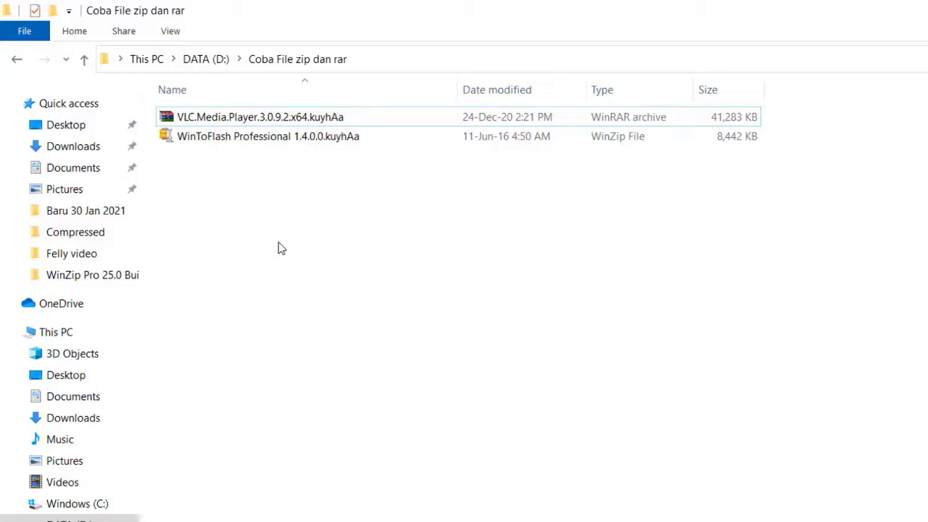
{"action": "left_click", "coordinate": [195, 122]}
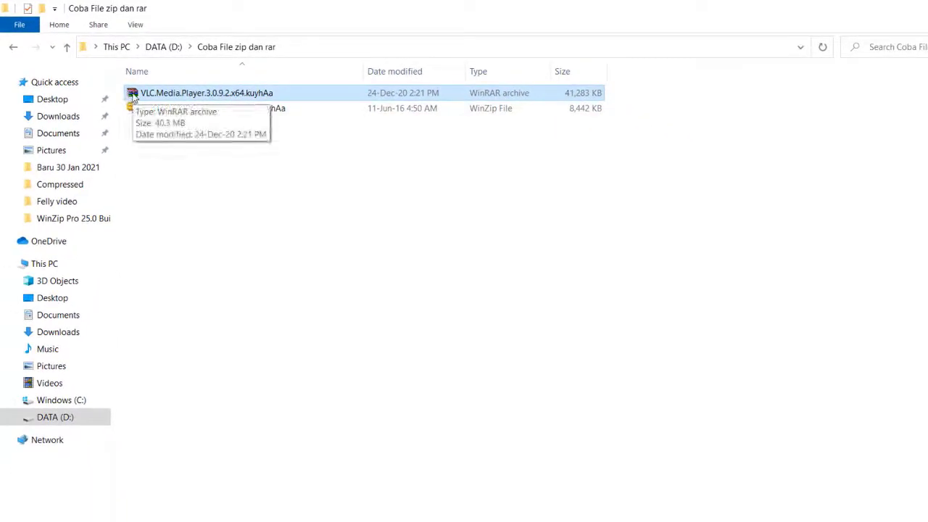
{"action": "double_click", "coordinate": [135, 95]}
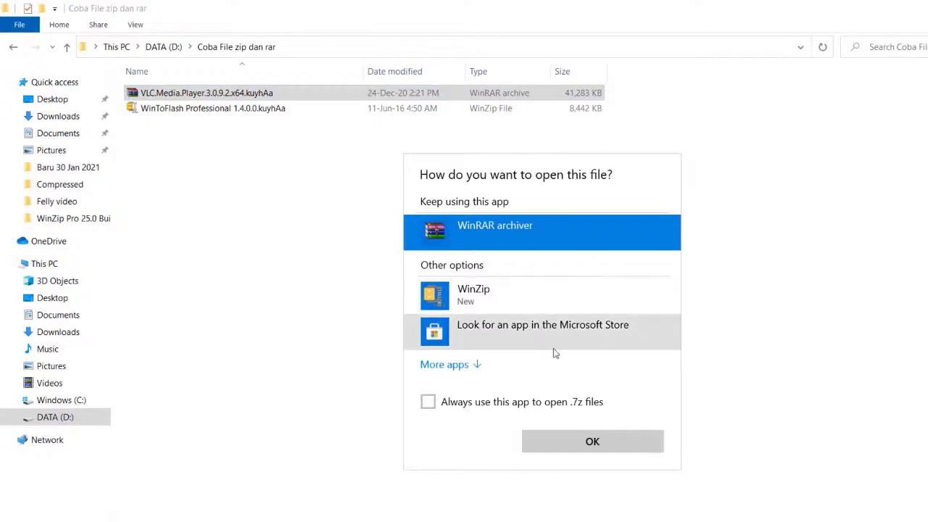
{"action": "left_click", "coordinate": [592, 443]}
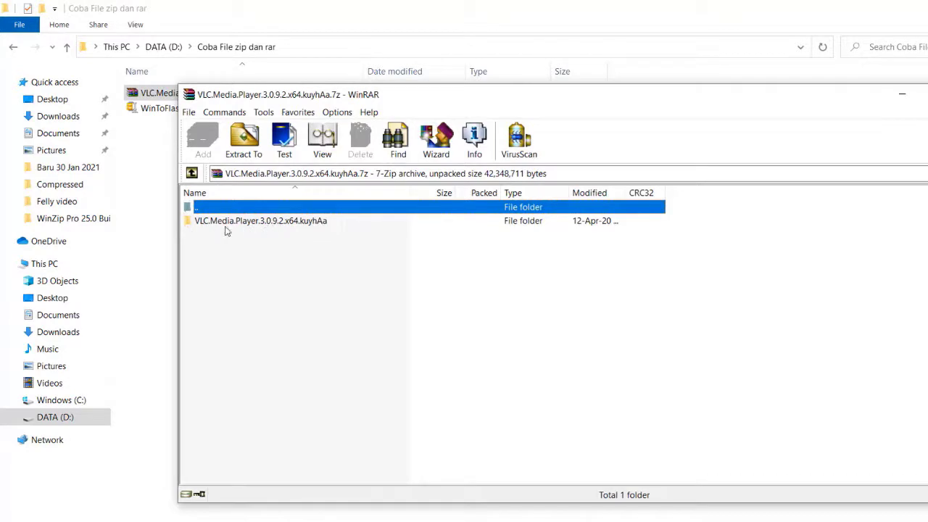
{"action": "double_click", "coordinate": [274, 221]}
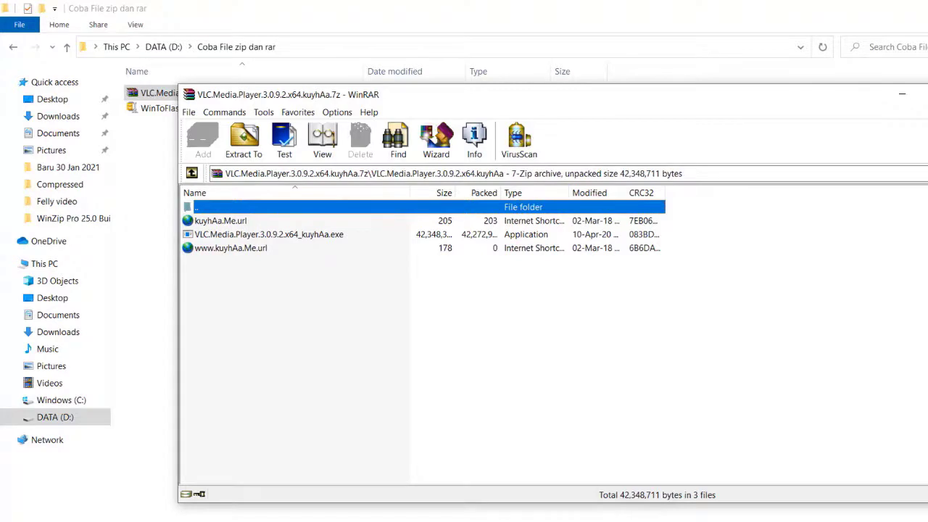
{"action": "key", "text": "Escape"}
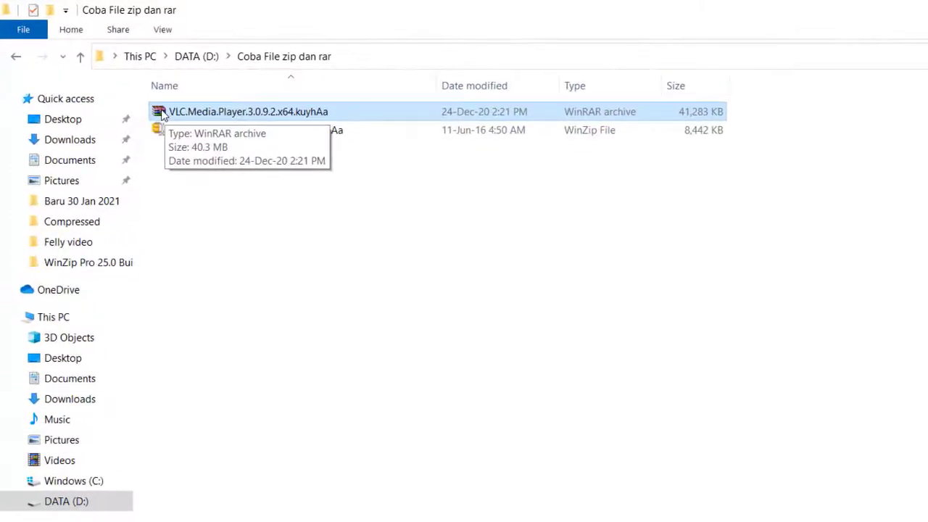
Extract the VLC.Media.Player.3.0.9.2.x64.kuyhAa archive into the current folder with WinRAR and check the extracted folder's contents
{"action": "right_click", "coordinate": [161, 114]}
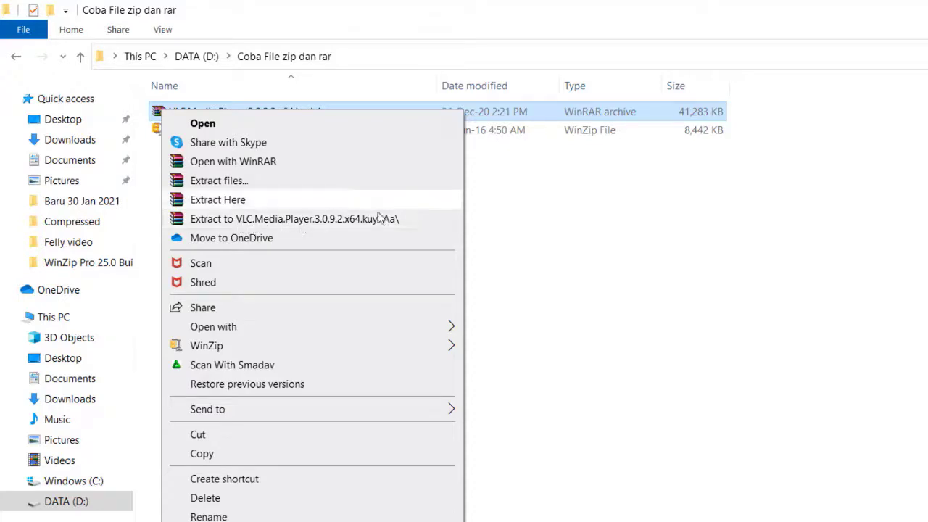
{"action": "left_click", "coordinate": [206, 203]}
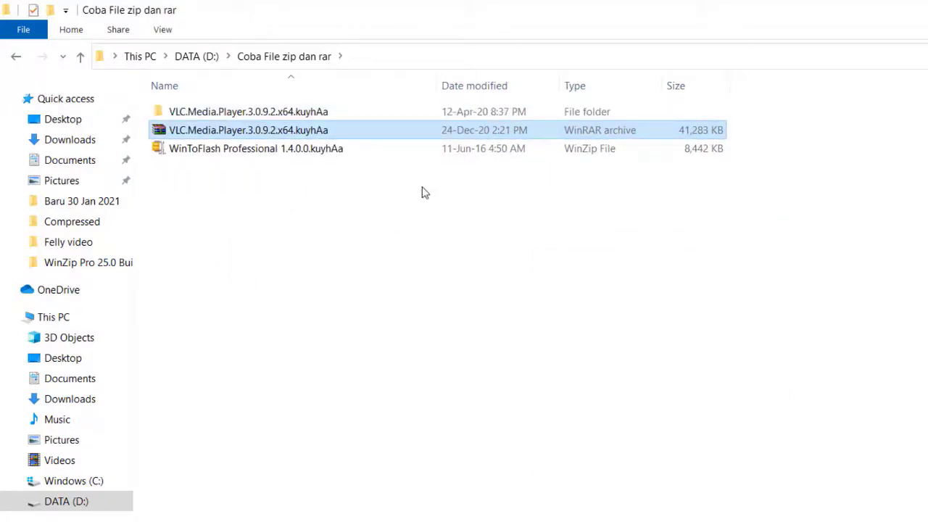
{"action": "double_click", "coordinate": [191, 112]}
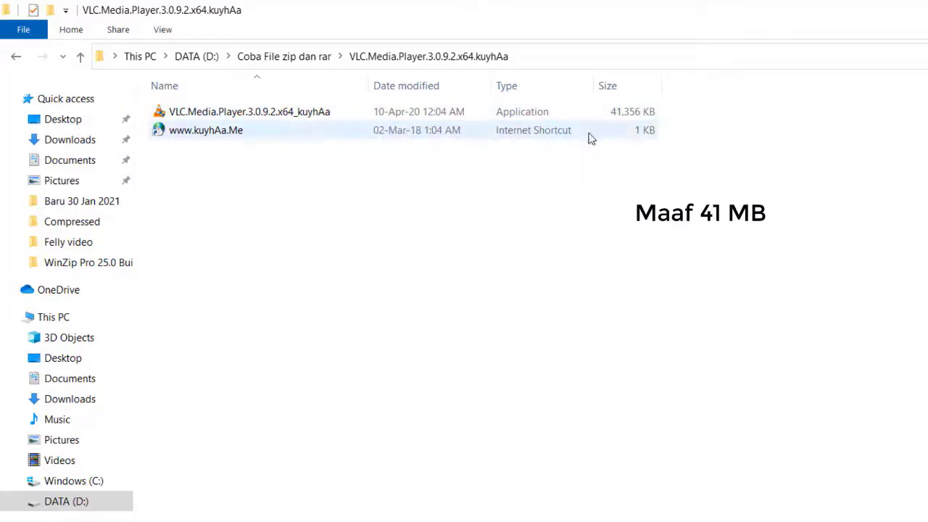
{"action": "left_click", "coordinate": [79, 55]}
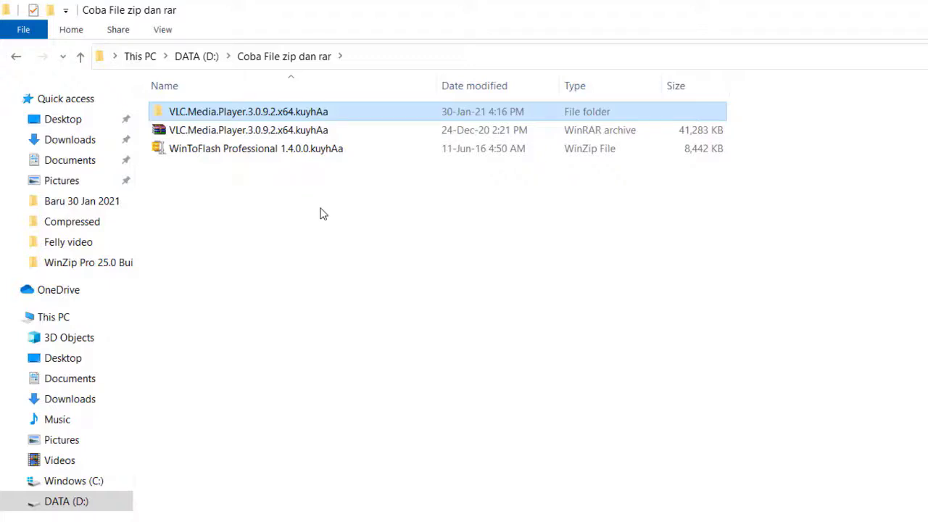
Unzip the WinToFlash Professional 1.4.0.0.kuyhAa archive with WinZip into a folder of the same name inside Coba File zip dan rar
{"action": "left_click", "coordinate": [172, 153]}
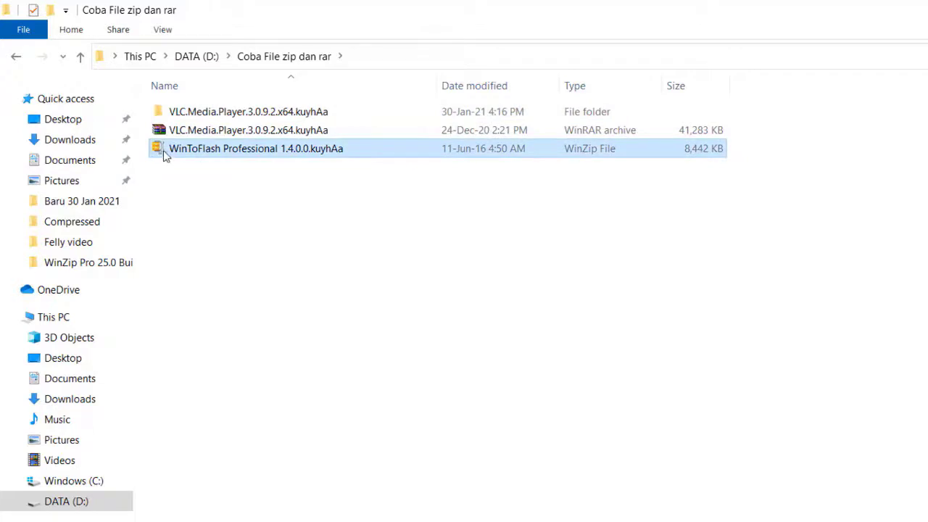
{"action": "right_click", "coordinate": [161, 149]}
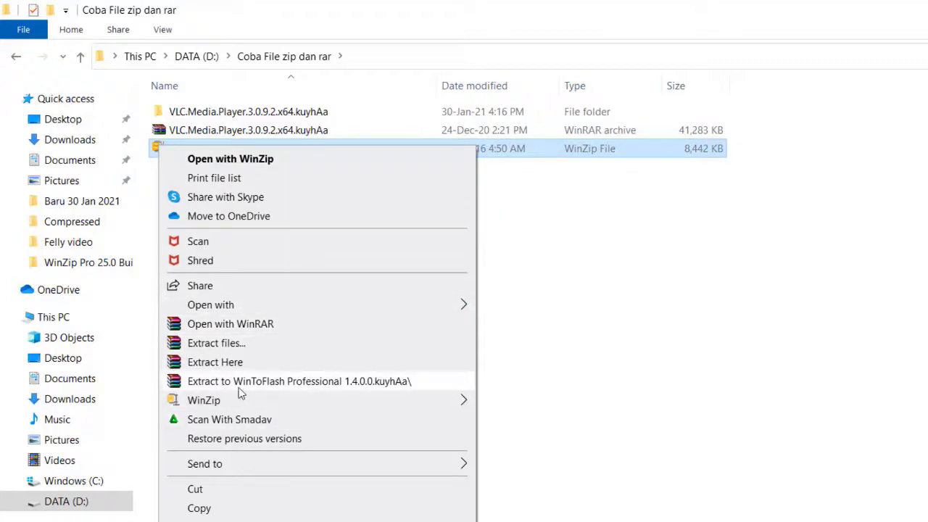
{"action": "mouse_move", "coordinate": [247, 408]}
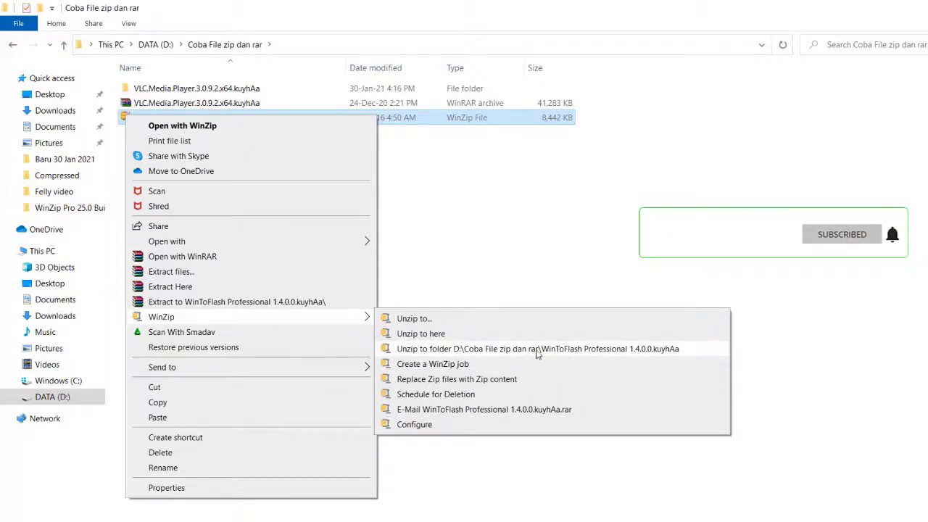
{"action": "left_click", "coordinate": [457, 350]}
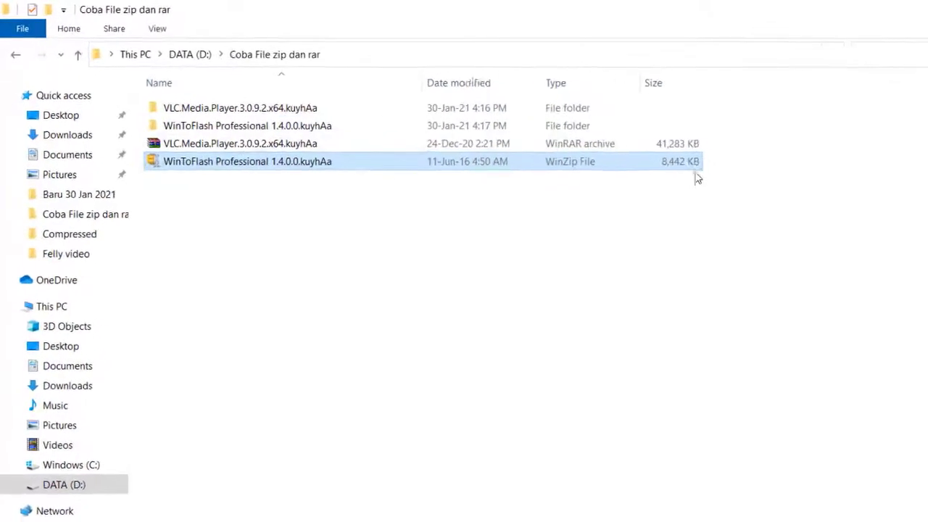
Examine the extracted files in the nested WinToFlash Professional 1.4.0.0.kuyhAa folders and return to the Coba File zip dan rar folder
{"action": "double_click", "coordinate": [162, 131]}
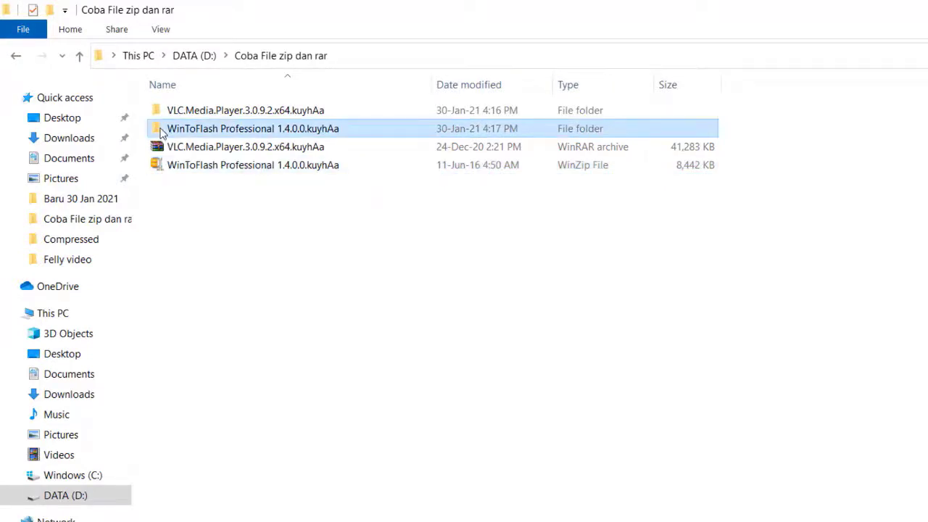
{"action": "double_click", "coordinate": [163, 116]}
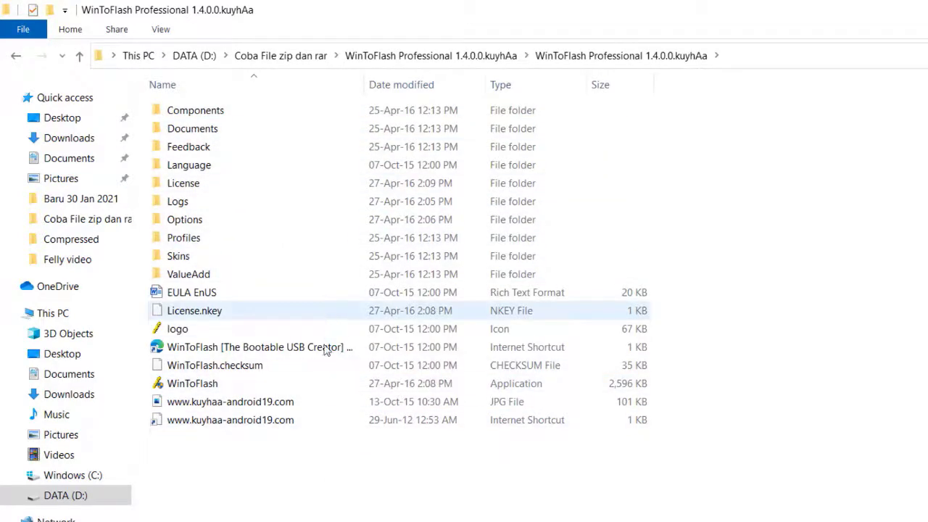
{"action": "left_click", "coordinate": [79, 58]}
{"action": "left_click", "coordinate": [80, 58]}
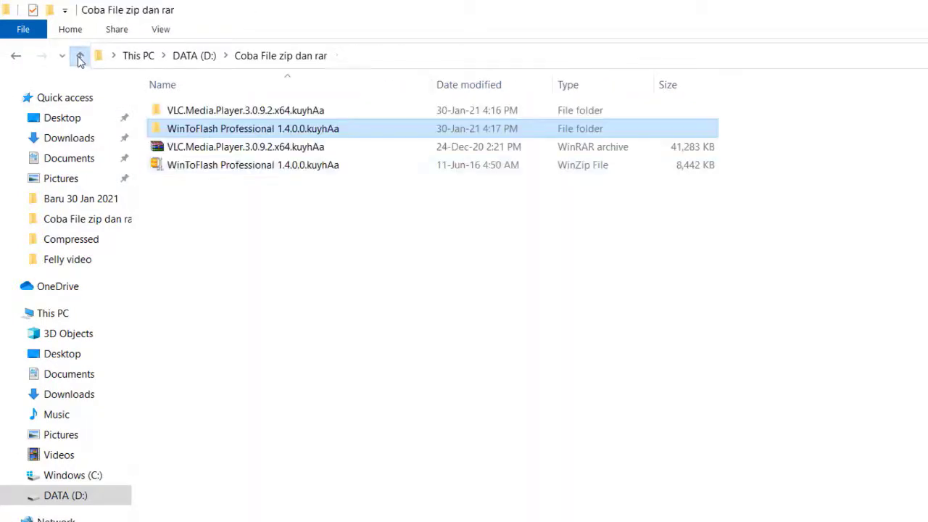